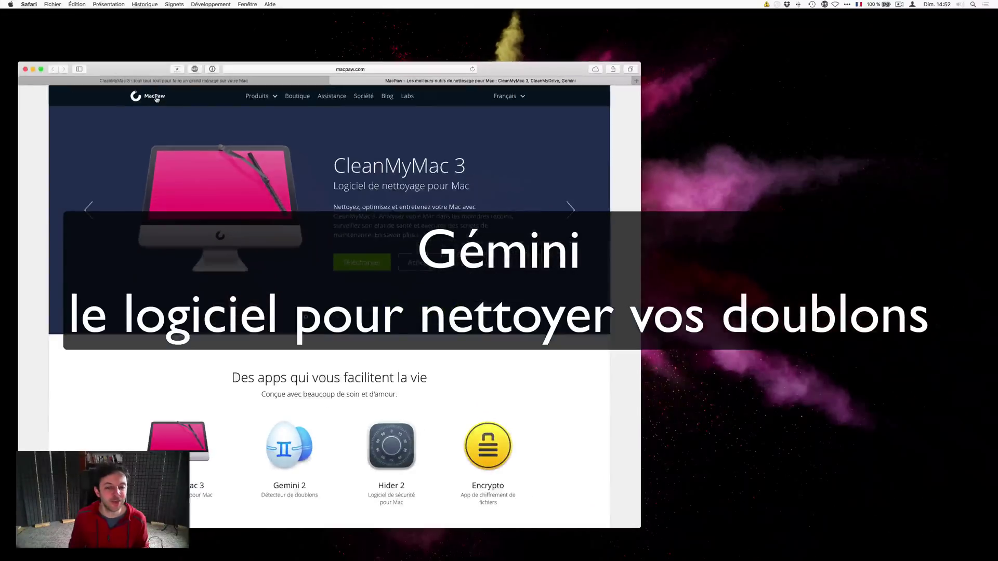
Open the Gemini 2 product page on the MacPaw site and look through its licence and bundle purchase options.
scroll(285, 243, "down", 5)
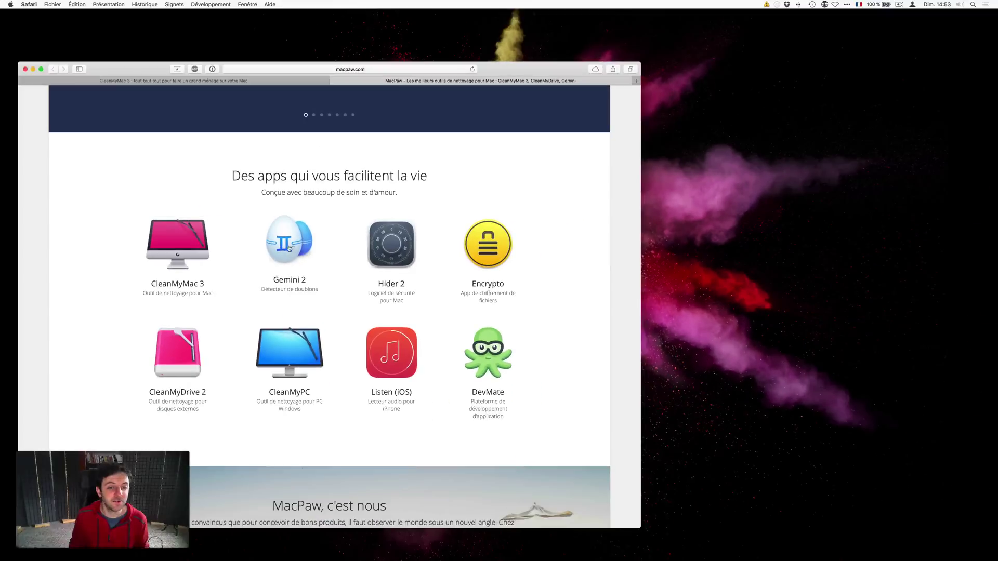
left_click(284, 248)
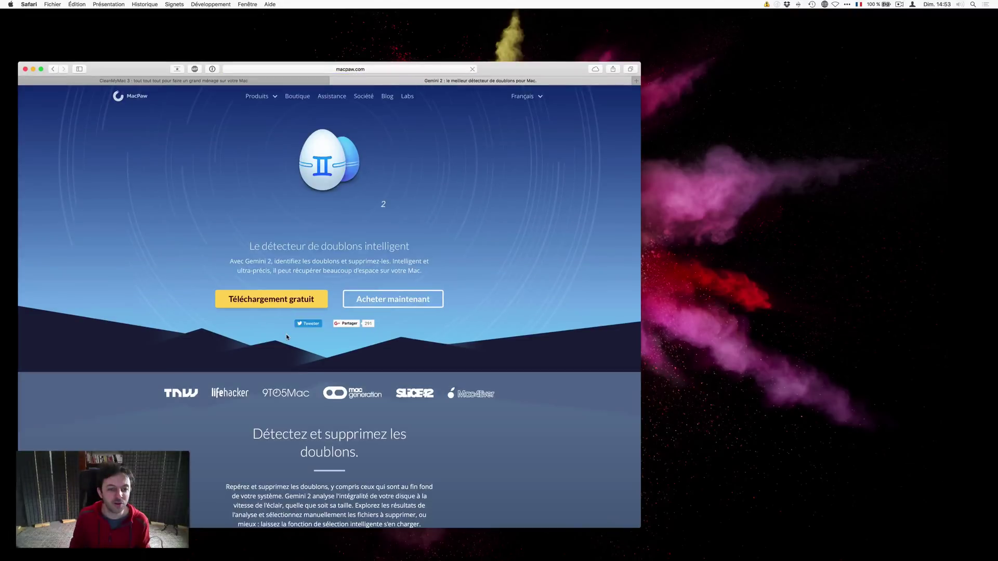
left_click(385, 298)
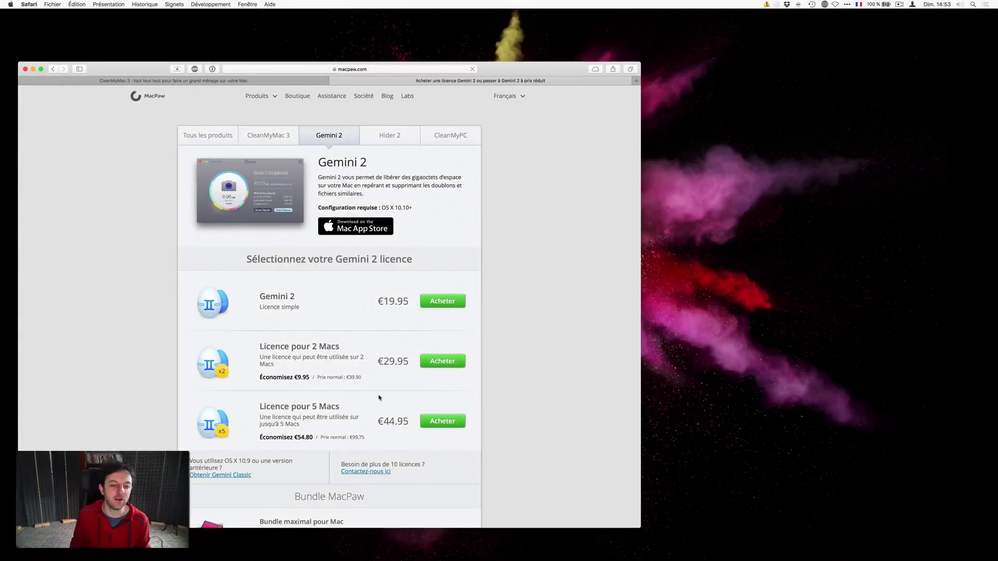
scroll(380, 399, "down", 5)
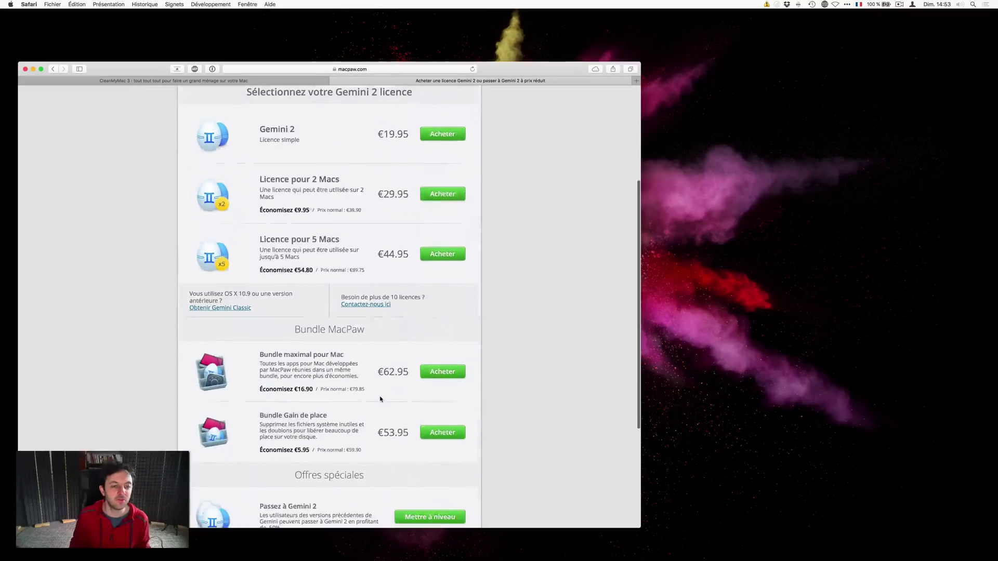
scroll(380, 399, "up", 5)
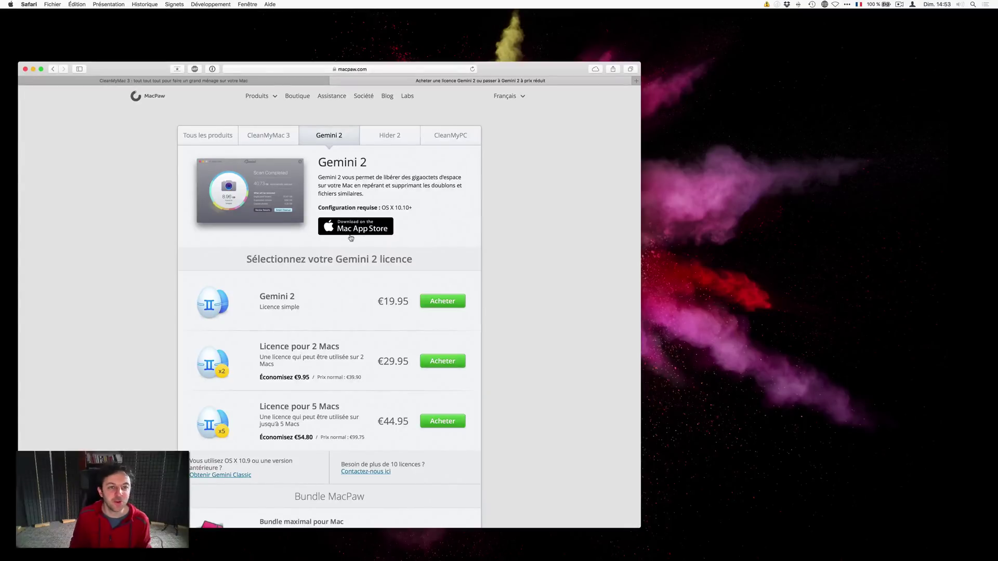
Switch to Finder and compare the contents of the New 2 and Tutos 1 folders in Vidéos YouTips.
key("super+Tab")
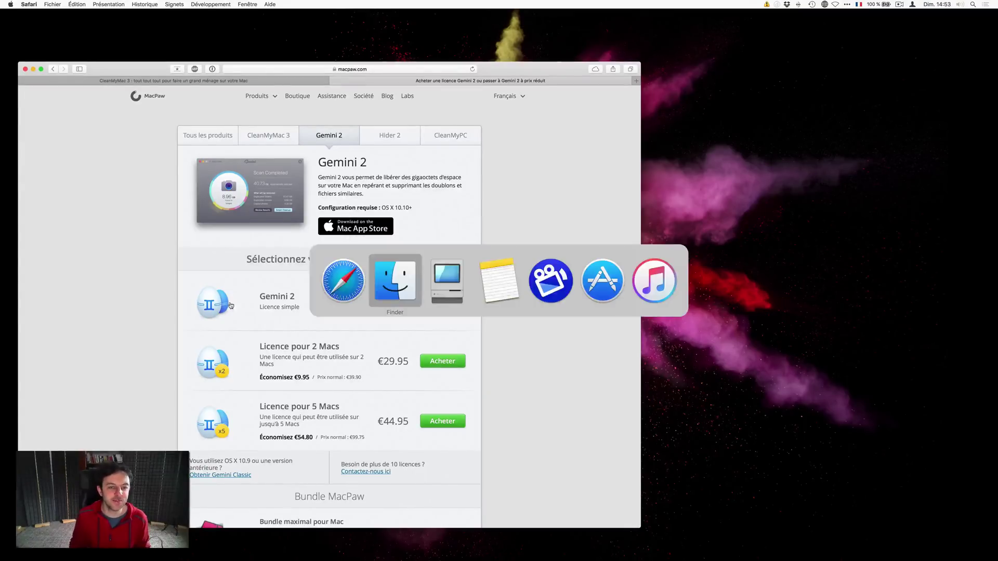
left_click(386, 284)
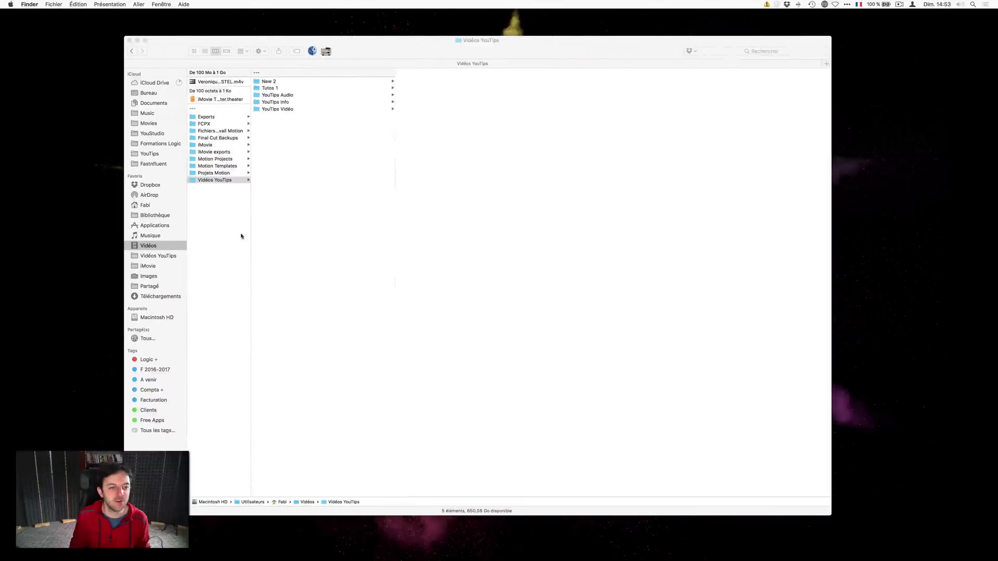
left_click(278, 83)
left_click(280, 88)
left_click(284, 82)
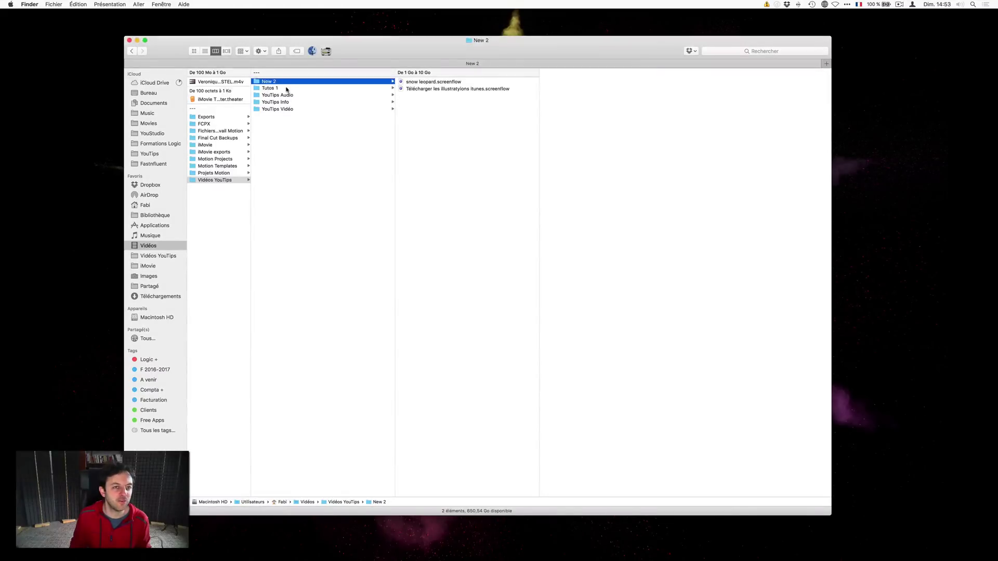
left_click(287, 87)
left_click(289, 82)
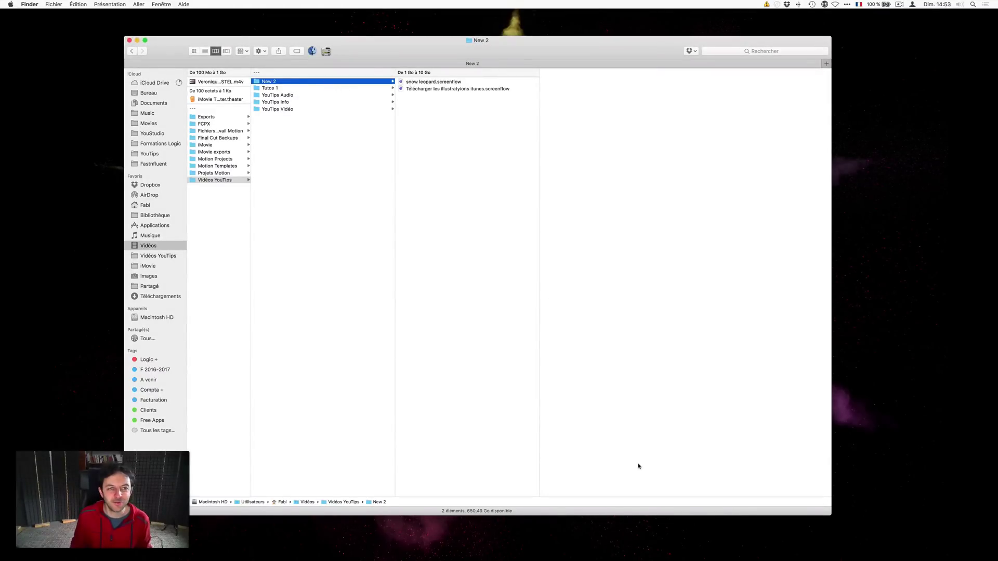
Launch Gemini 2 and add the New 2 folder from Vidéos YouTips for analysis.
mouse_move(733, 560)
left_click(891, 537)
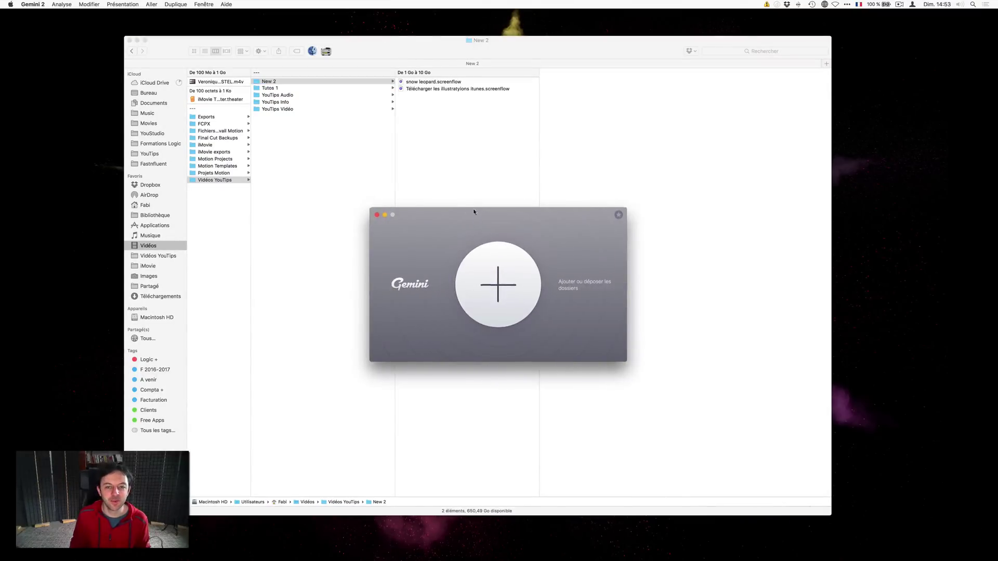
left_click(446, 257)
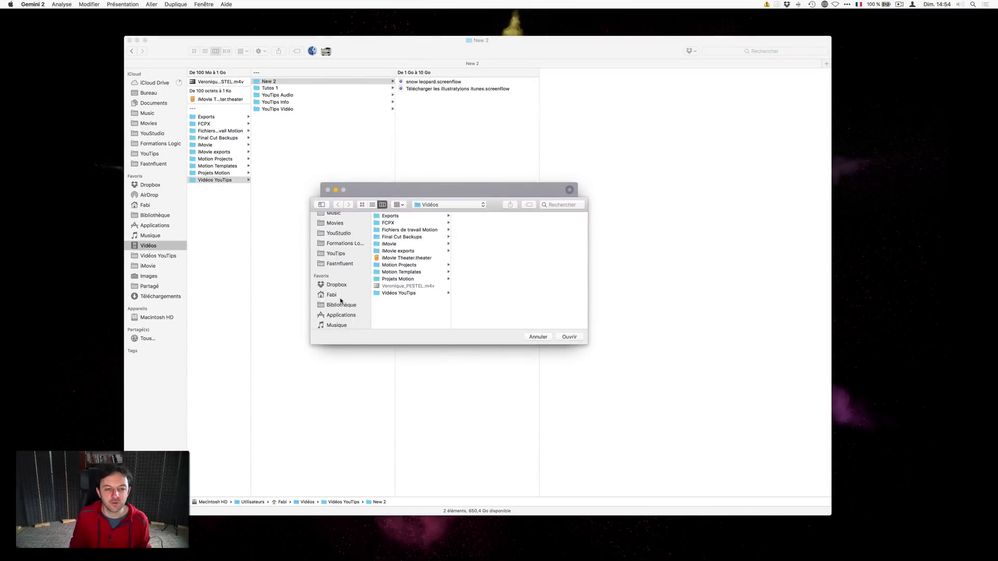
scroll(341, 301, "down", 3)
left_click(345, 287)
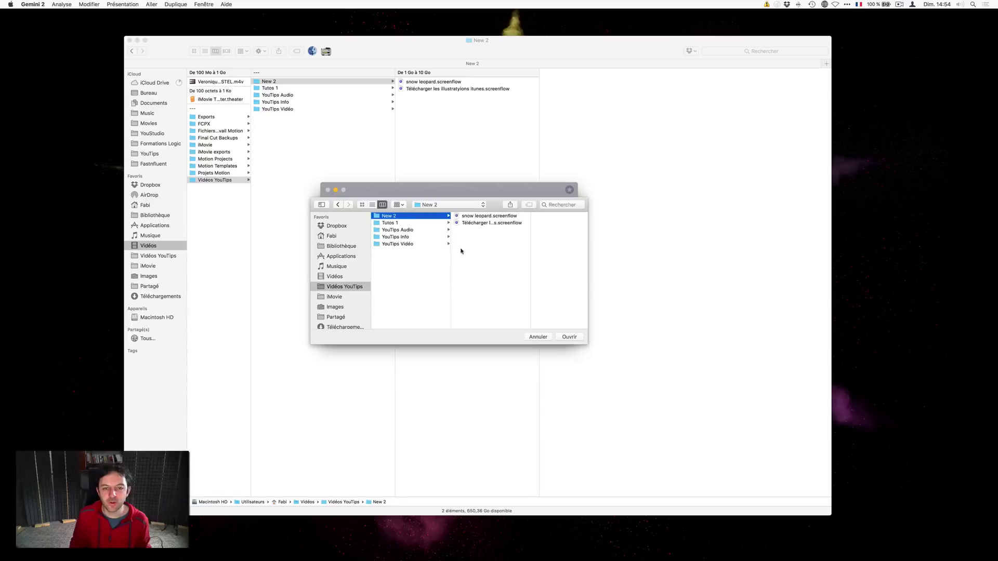
left_click(575, 337)
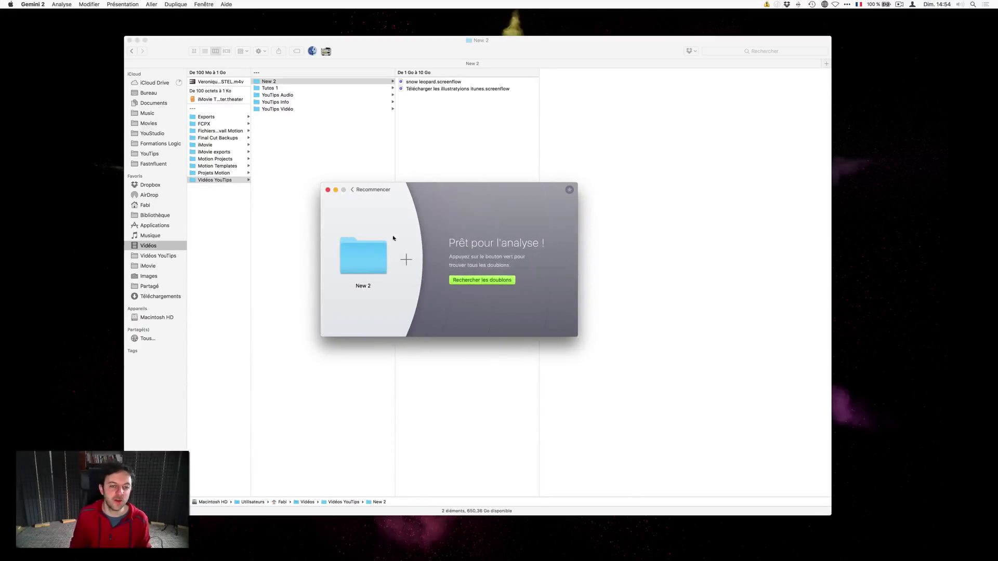
Add the Tutos 1 folder from Vidéos YouTips as a second folder to analyse.
left_click(406, 260)
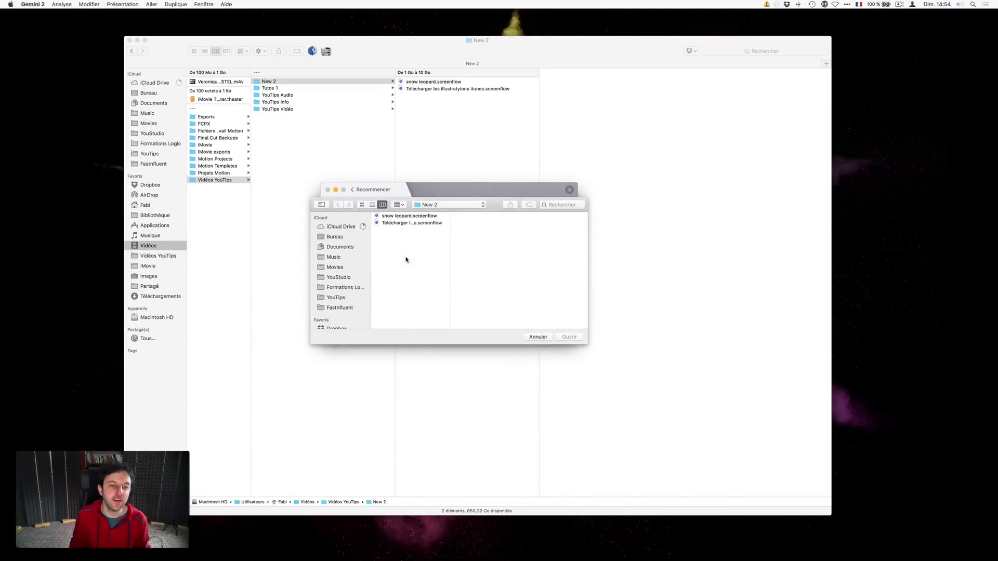
left_click(444, 206)
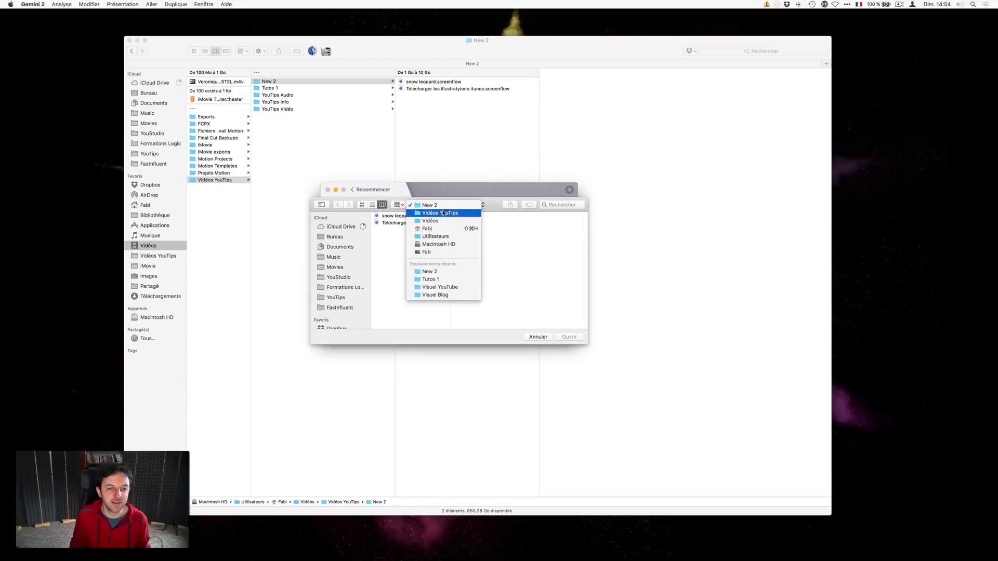
left_click(442, 213)
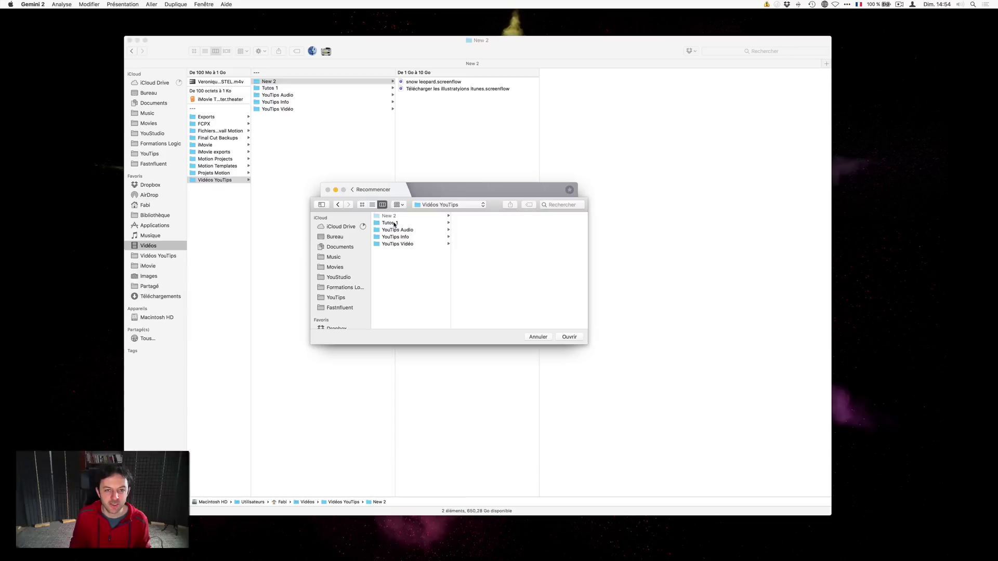
left_click(393, 224)
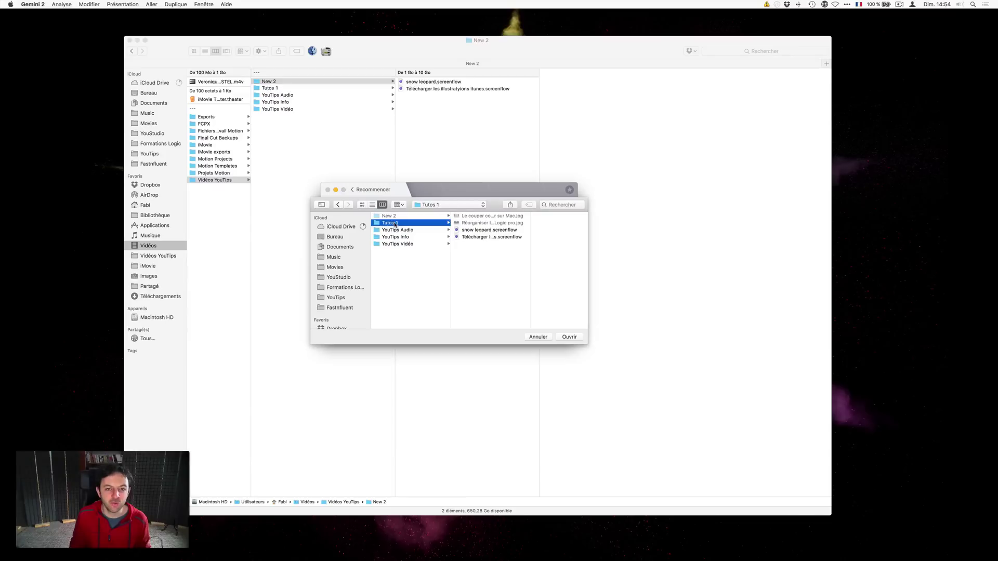
left_click(558, 337)
Scan the New 2 and Tutos 1 folders for duplicates and open the duplicates for review.
mouse_move(369, 283)
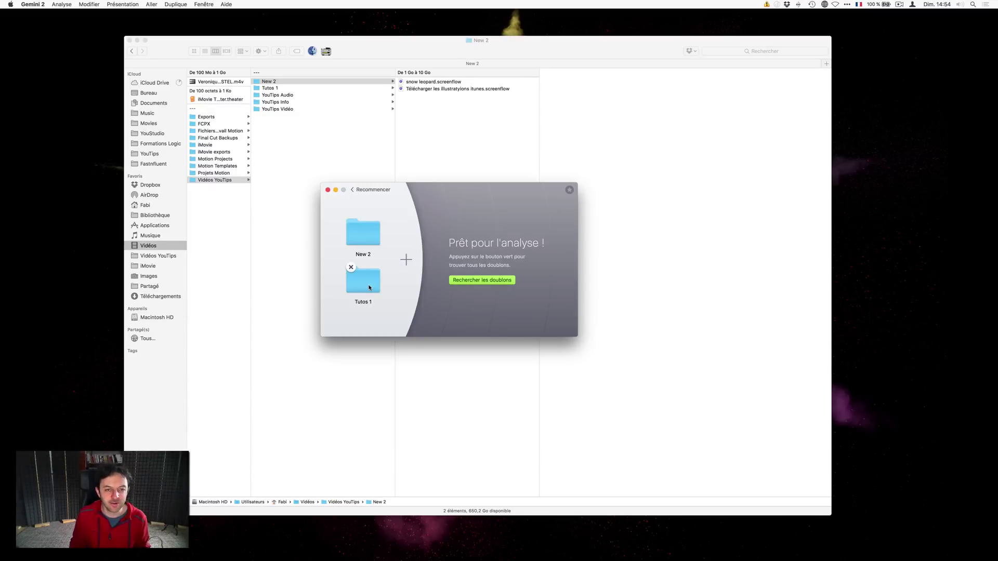
left_click(477, 281)
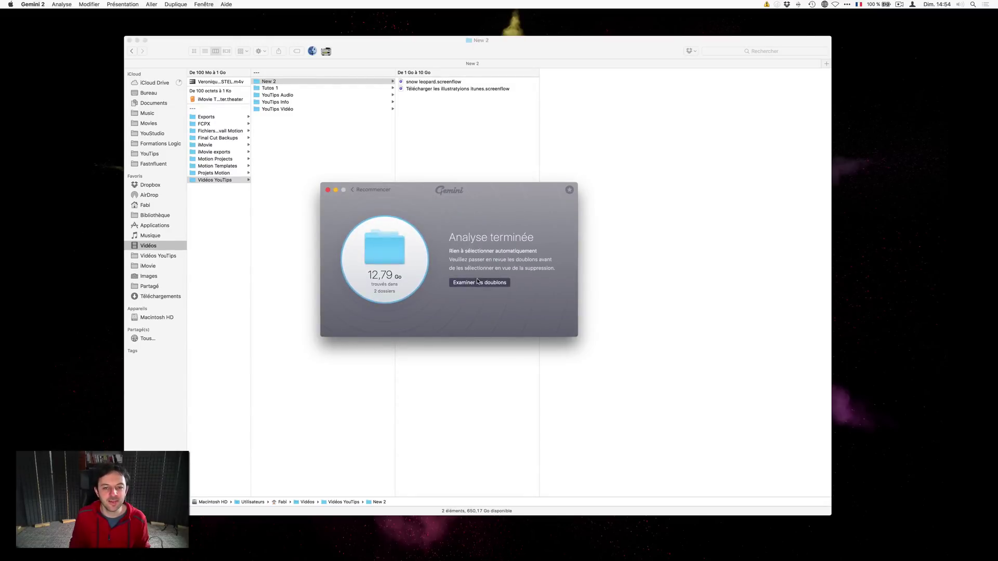
left_click(481, 284)
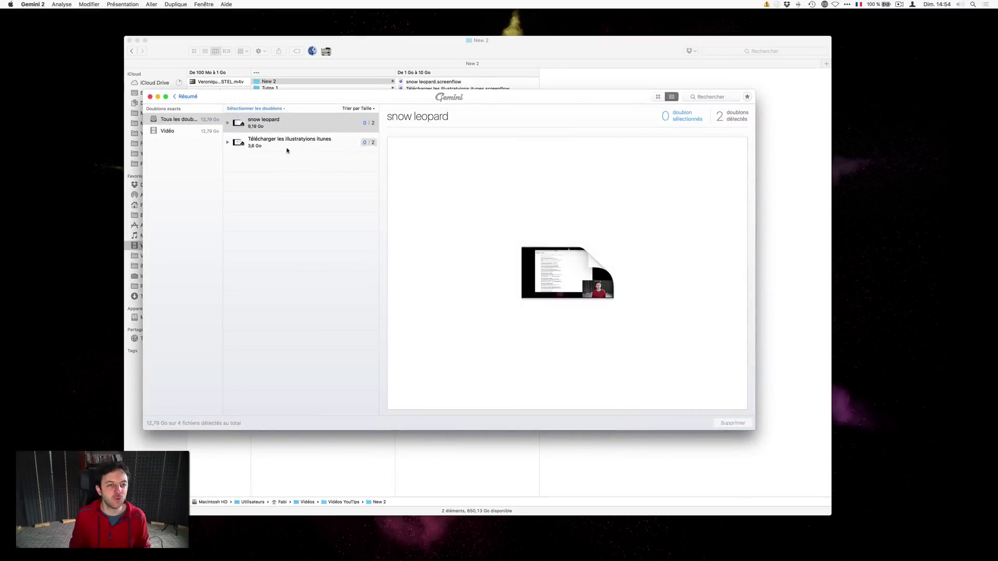
Expand the snow leopard duplicate group, widen the list to show full paths, and examine the New 2 and Tutos 1 copies.
left_click(278, 123)
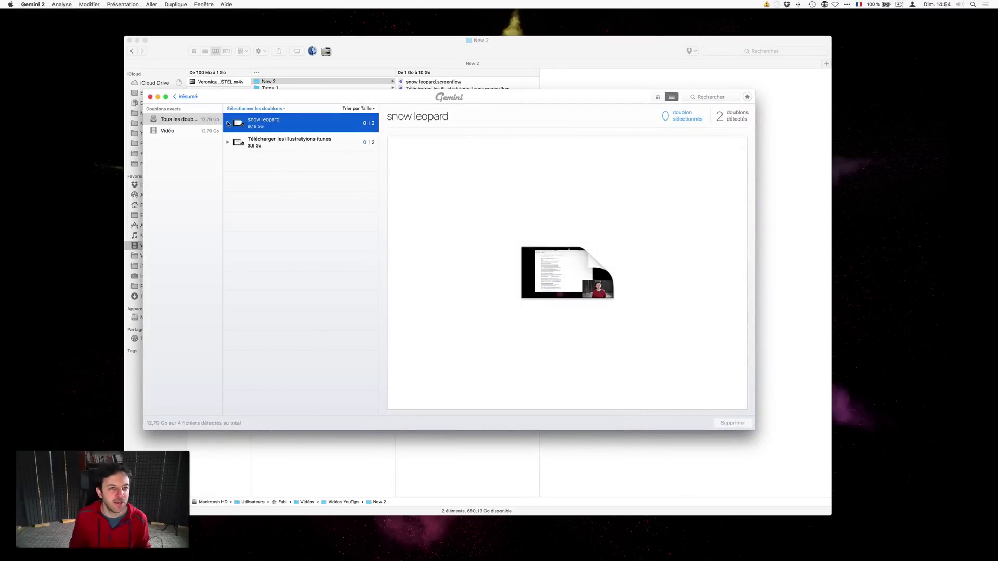
left_click(228, 123)
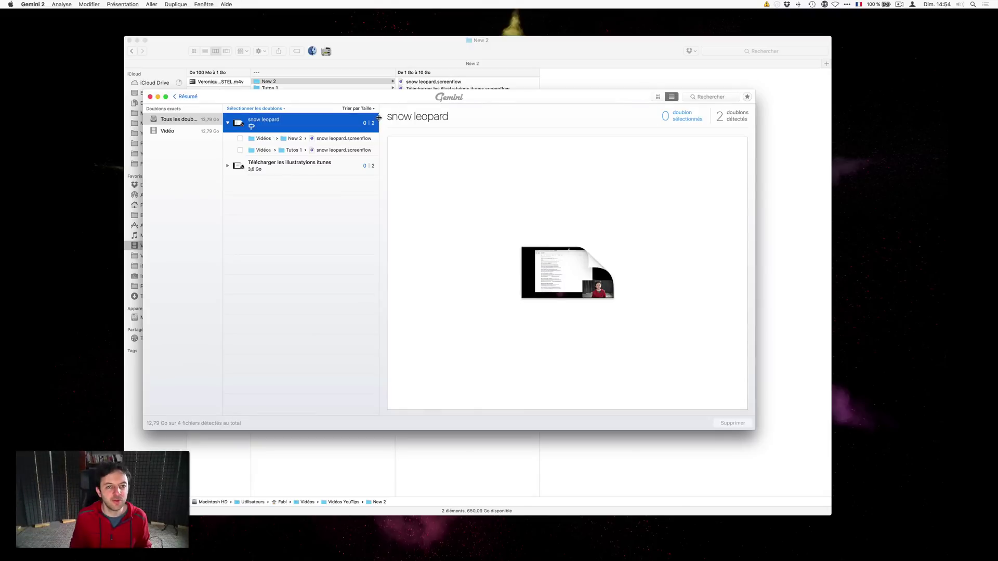
left_click_drag(379, 117, 458, 117)
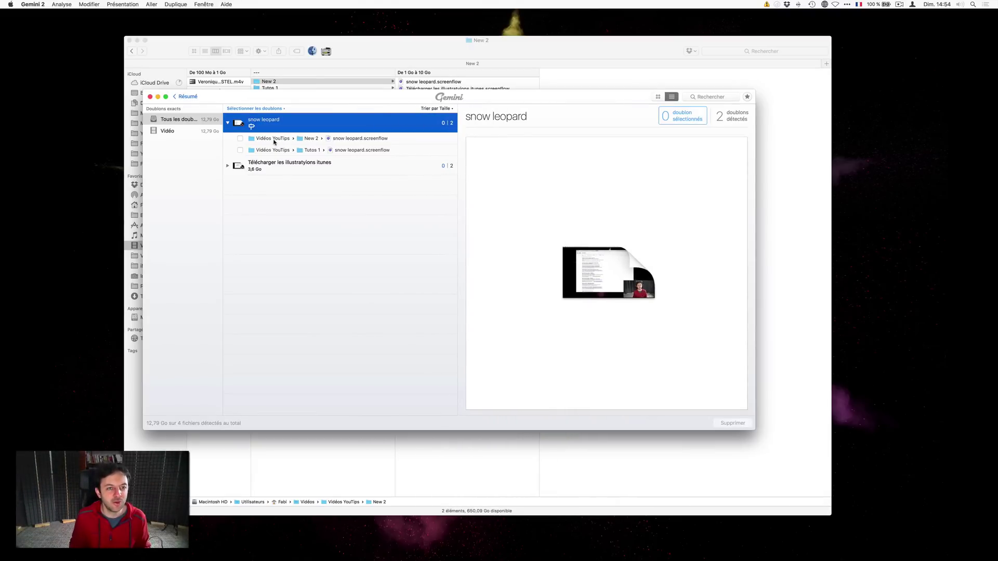
left_click(273, 140)
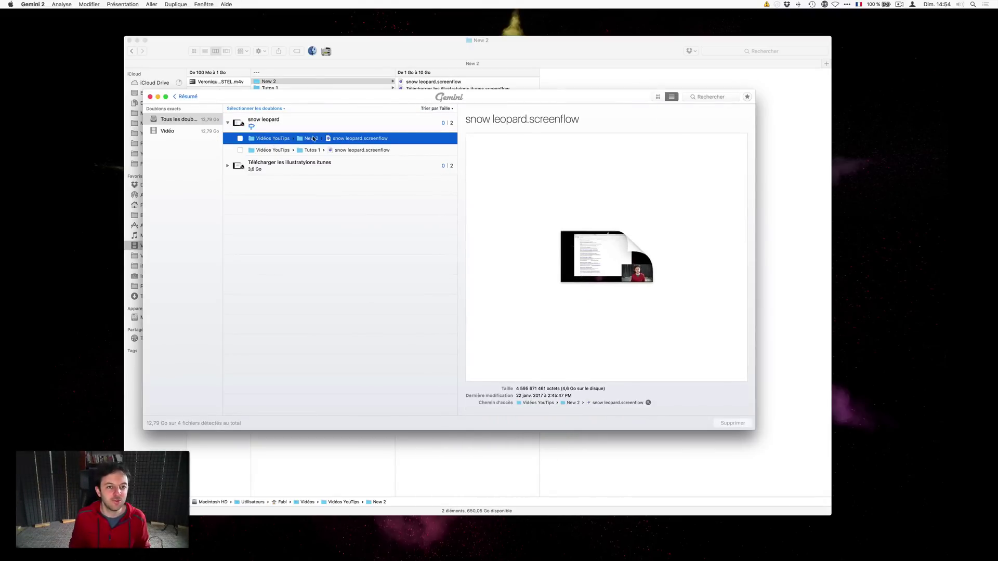
left_click(289, 152)
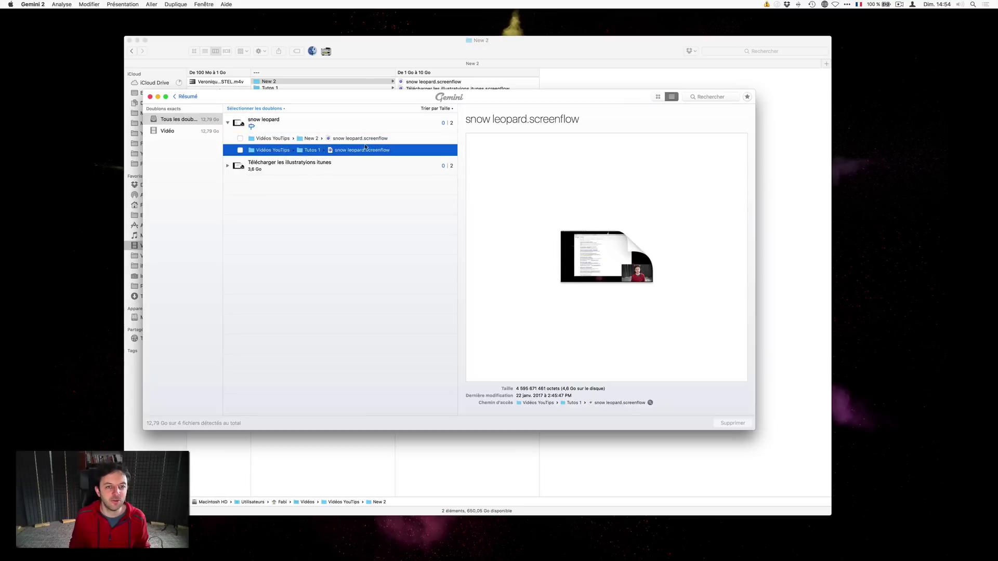
Mark and unmark the New 2 copy of snow leopard.screenflow for removal, and highlight the Tutos 1 copy.
left_click(244, 139)
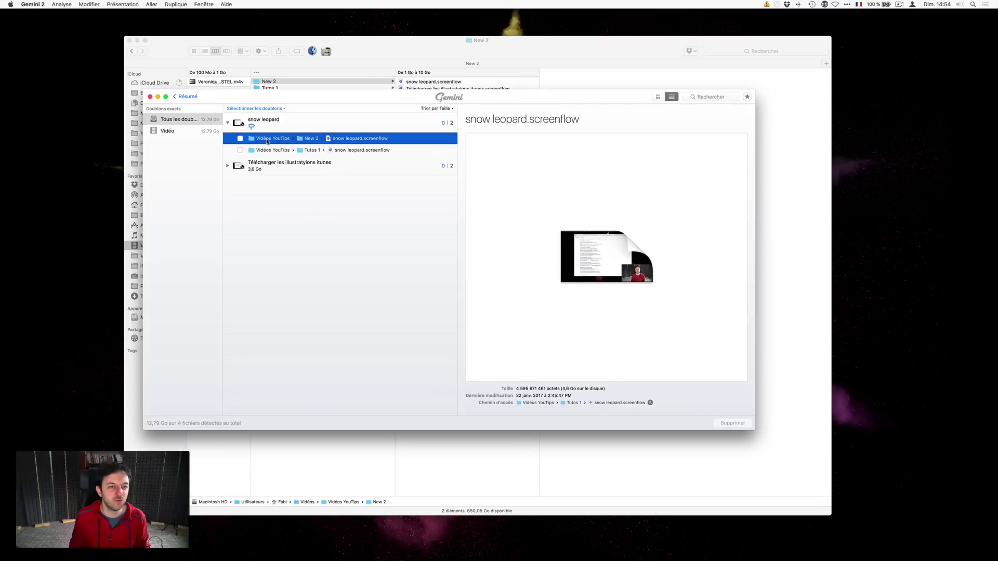
left_click(240, 138)
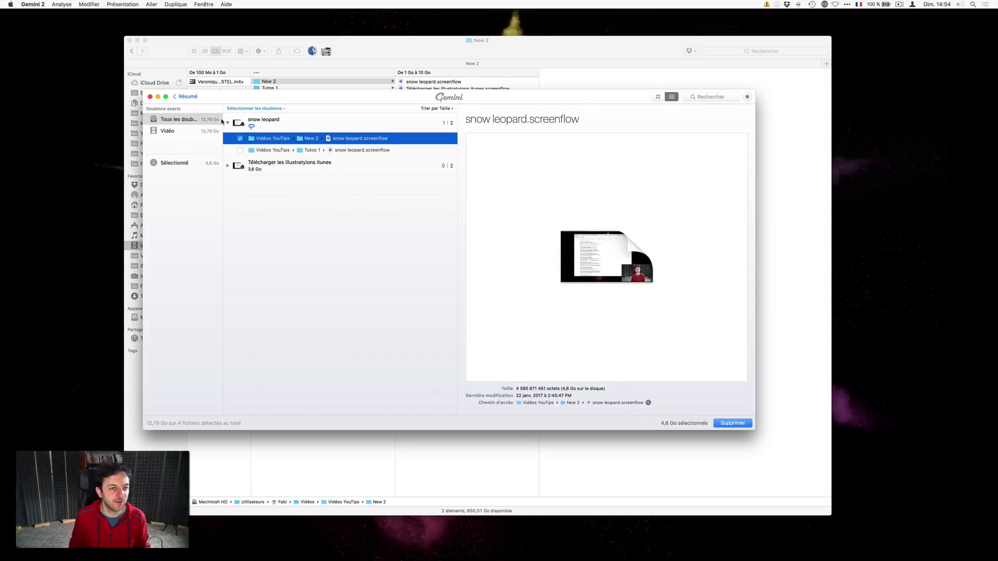
left_click(241, 139)
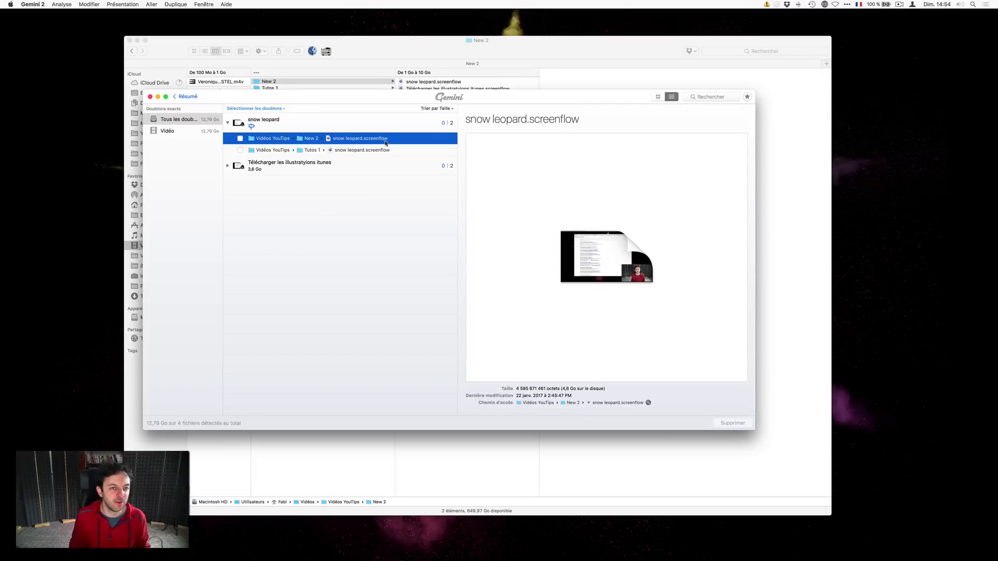
left_click(360, 151)
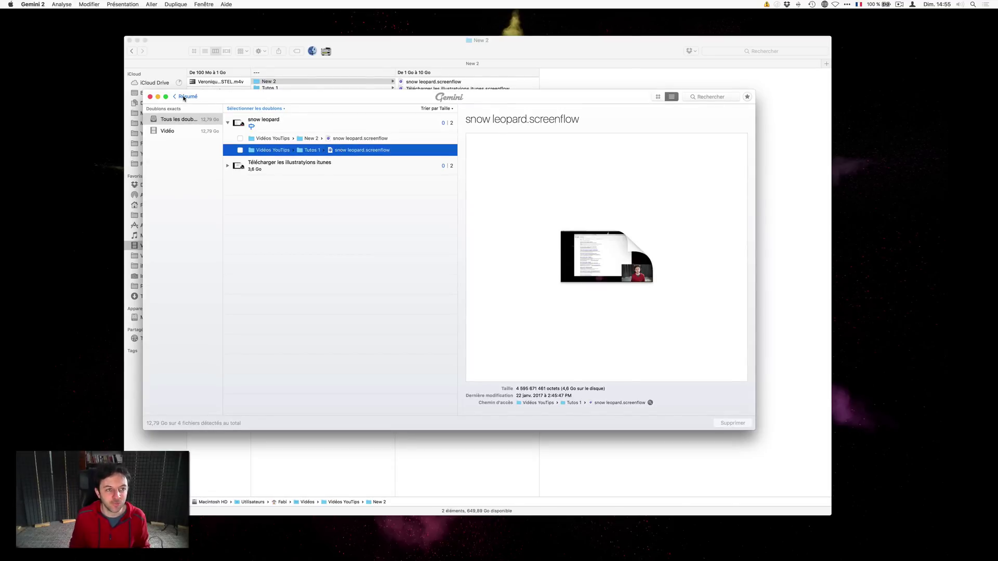
Quit and relaunch Gemini 2, and add the whole Vidéos YouTips folder from Vidéos for analysis.
key("super+q")
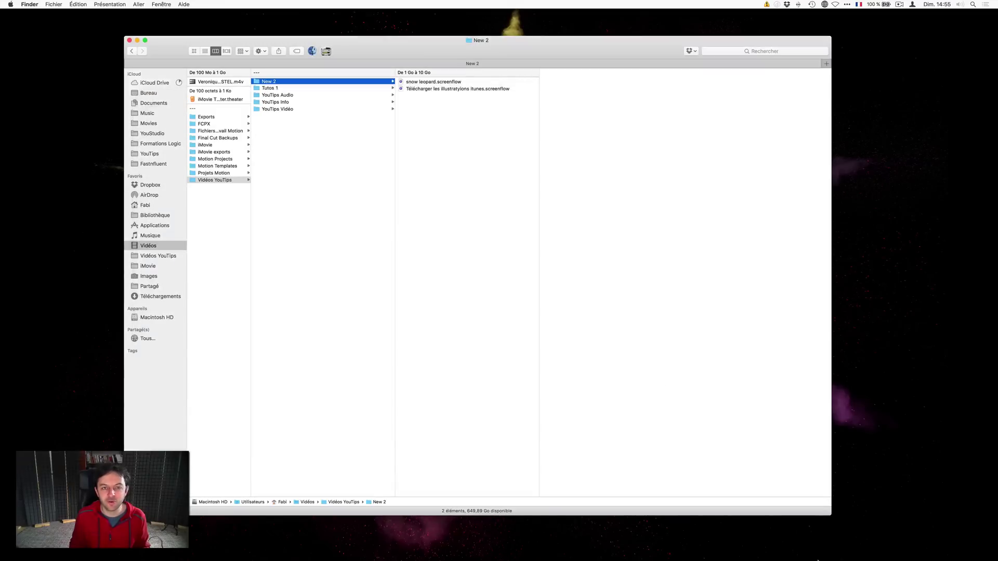
left_click(891, 550)
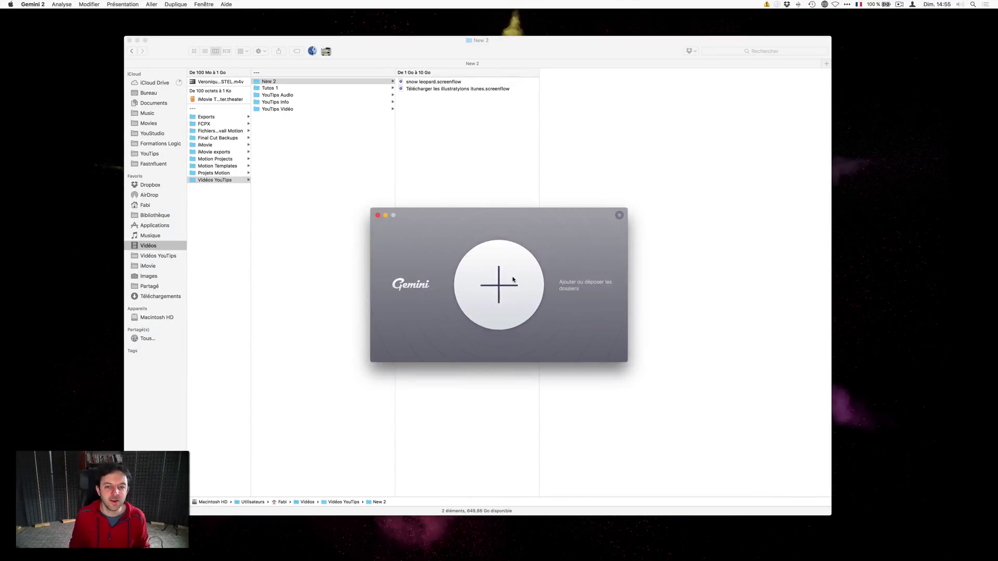
left_click(512, 280)
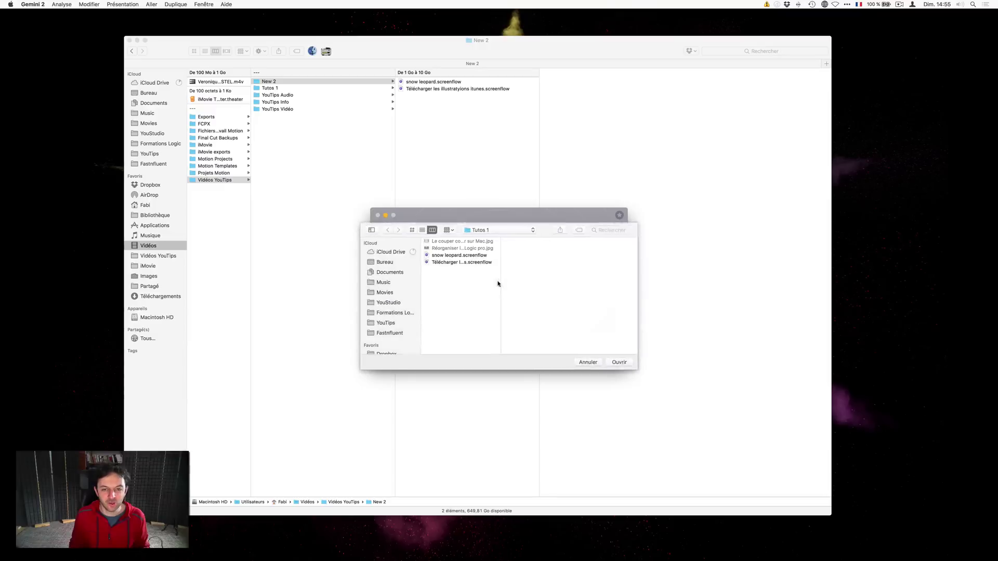
scroll(389, 301, "down", 5)
scroll(387, 314, "down", 2)
left_click(385, 309)
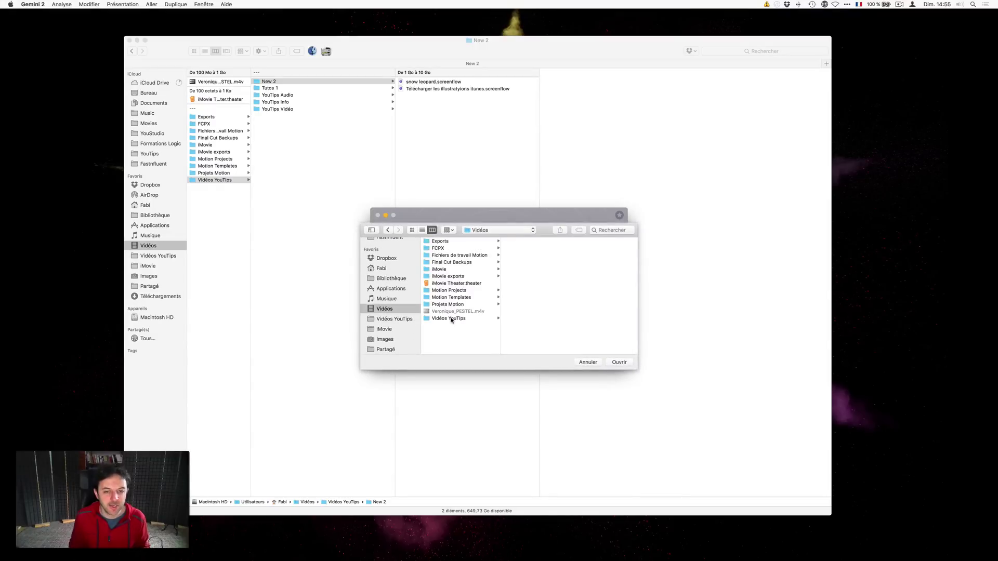
left_click(441, 319)
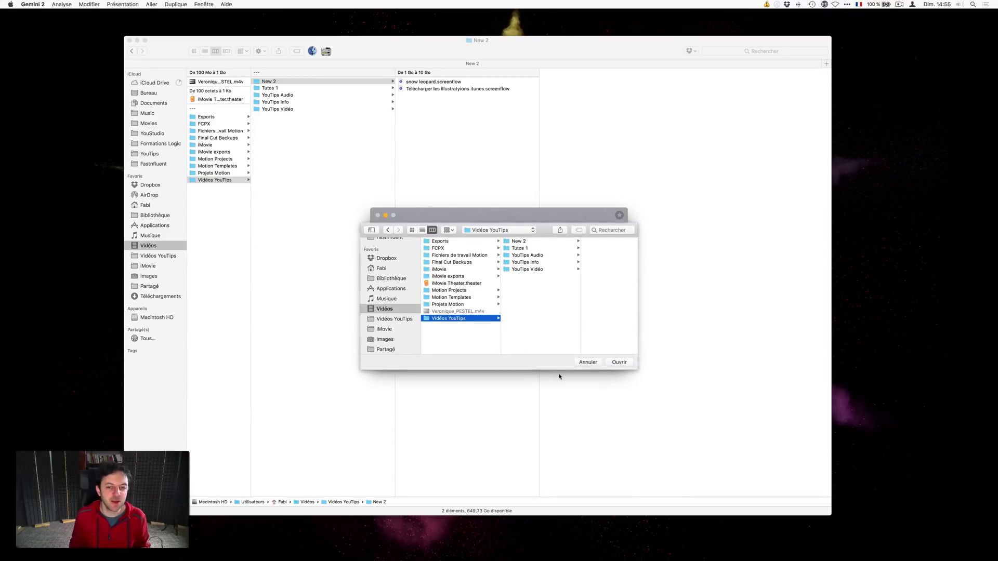
left_click(619, 362)
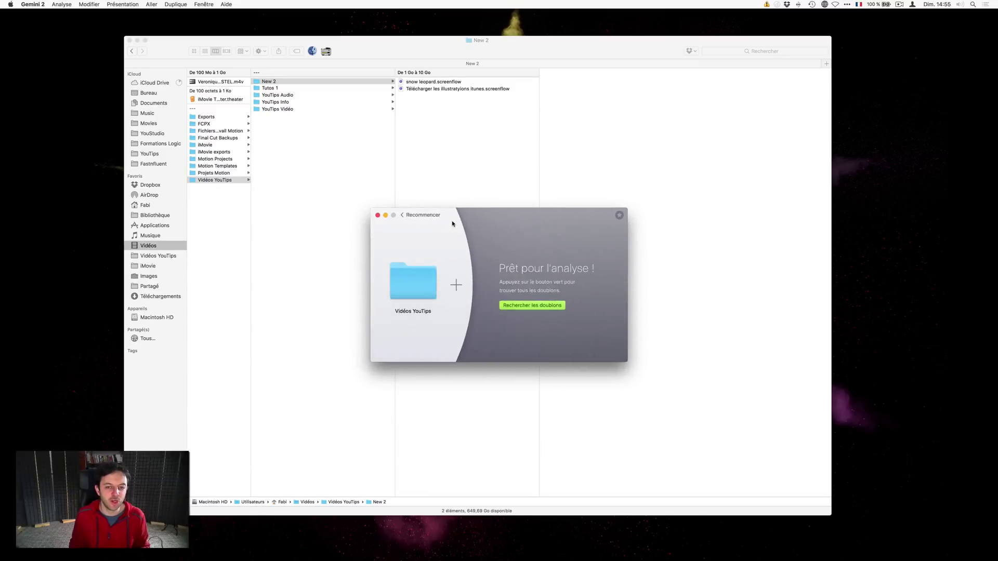
Scan the Vidéos YouTips folder for duplicates and open the detailed results.
left_click(519, 305)
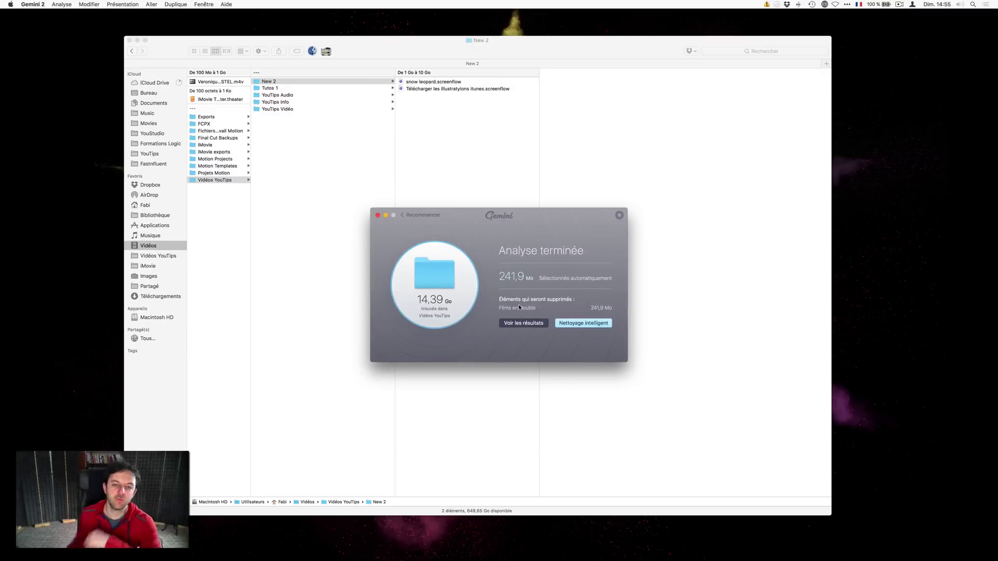
left_click(524, 323)
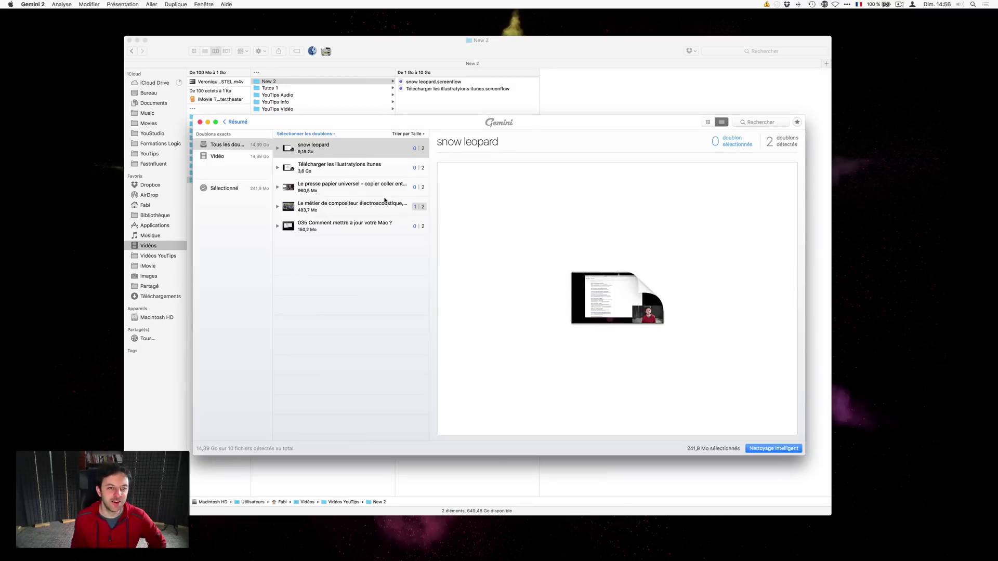